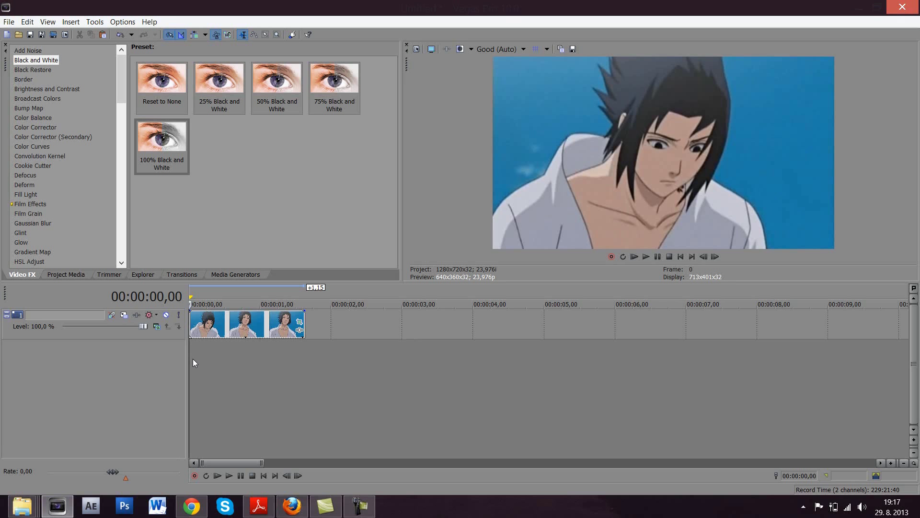
Show the Chroma Keyer presets in Video FX and play the blue-background anime clip to preview it
scroll(62, 158, down, 4)
click(34, 180)
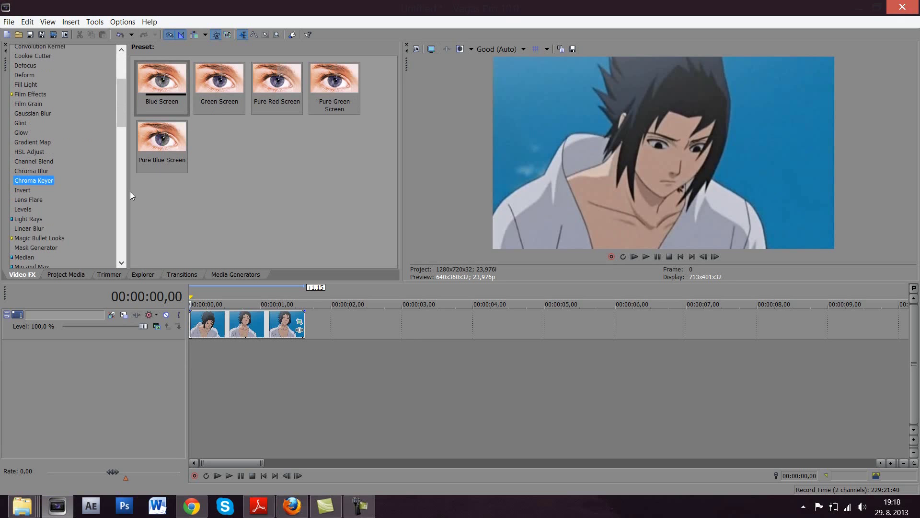
click(191, 367)
key(space)
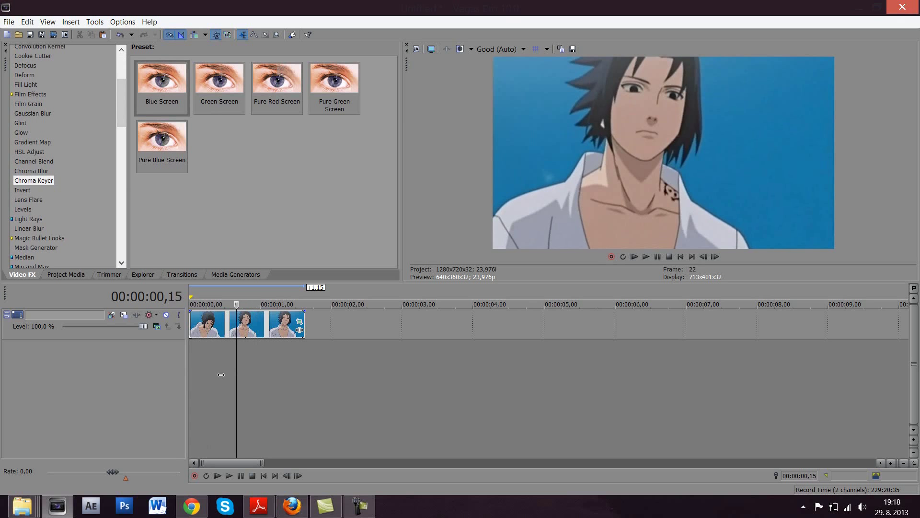
key(space)
key(space)
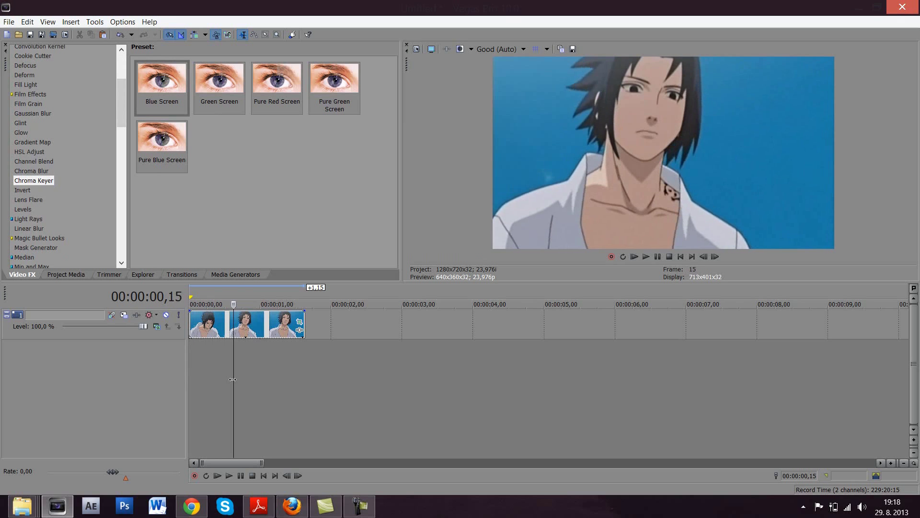
key(space)
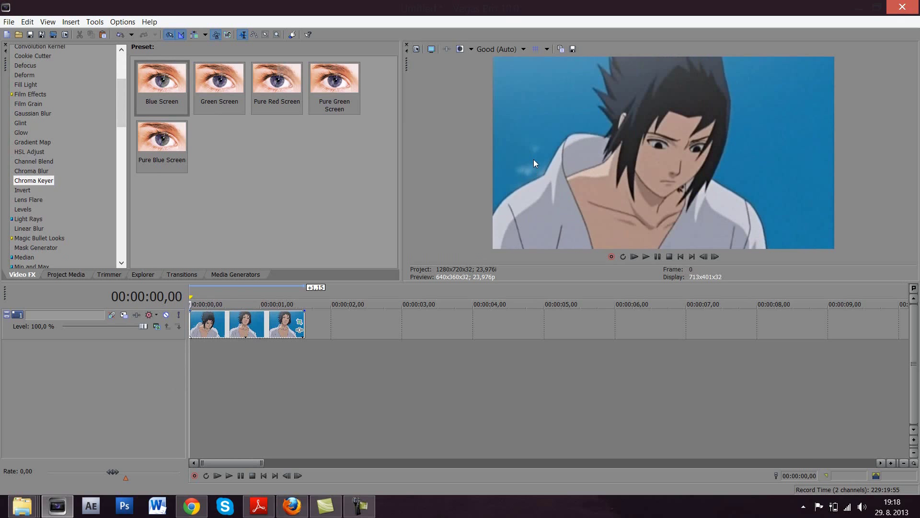
right_click(166, 343)
Duplicate track 1 so a second copy of the anime clip sits on its own track
click(244, 212)
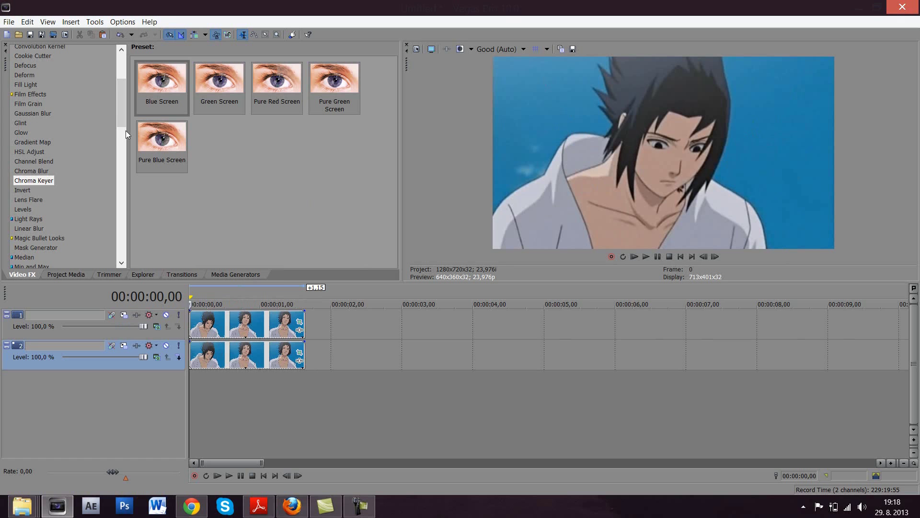
mouse_move(123, 111)
mouse_down()
mouse_move(121, 126)
mouse_move(122, 109)
mouse_up()
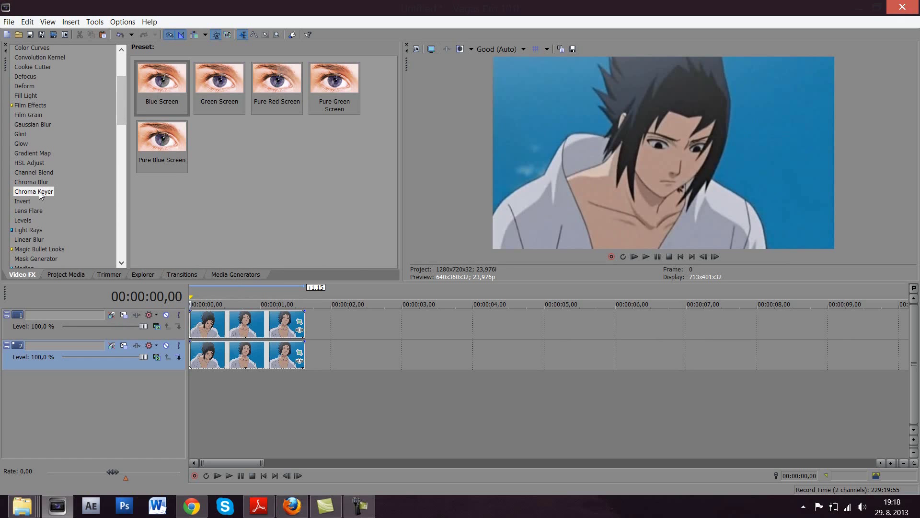
Apply the Blue Screen Chroma Keyer preset to the top clip and toggle it on and off to compare
drag(165, 86, 239, 319)
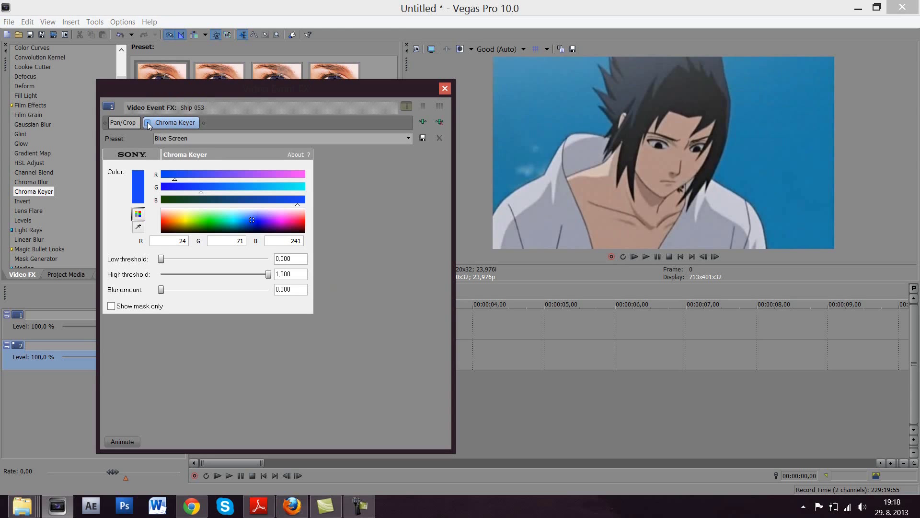
click(149, 123)
click(149, 123)
click(149, 123)
click(148, 123)
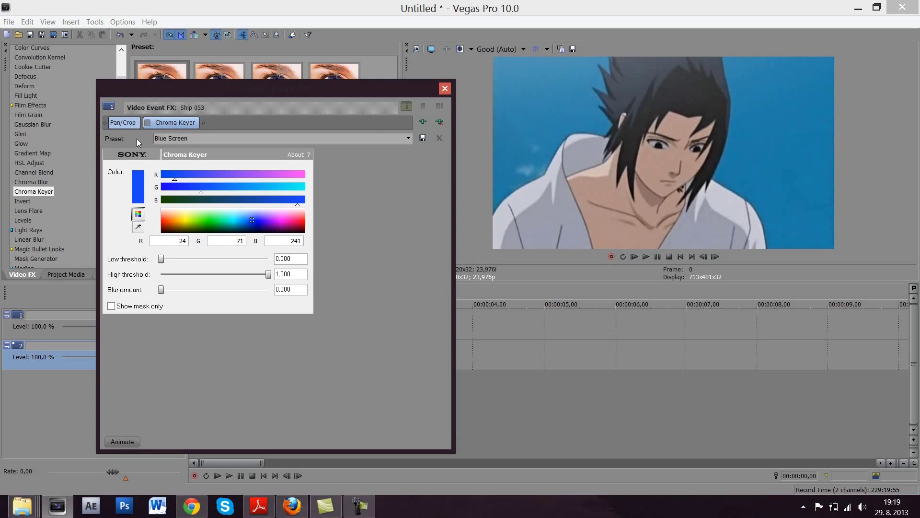
Sample the preview's blue (R 32, G 125, B 167) as the key colour and re-enable the keyer
click(138, 227)
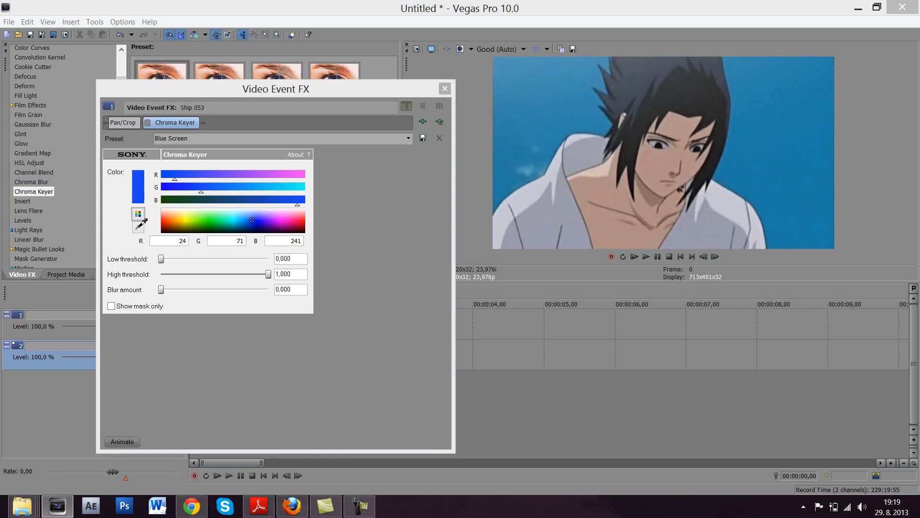
click(733, 137)
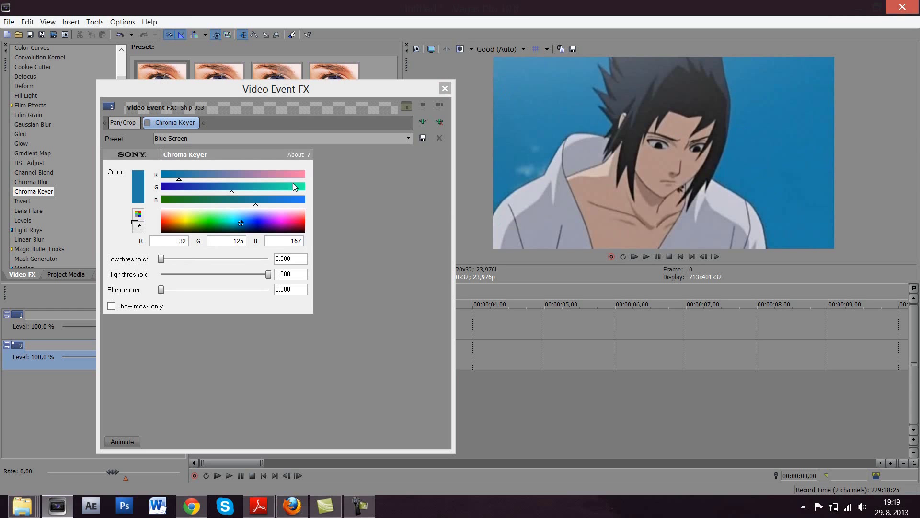
click(149, 124)
Close the effect settings and scrub several frames near the clip start to check the key
click(445, 88)
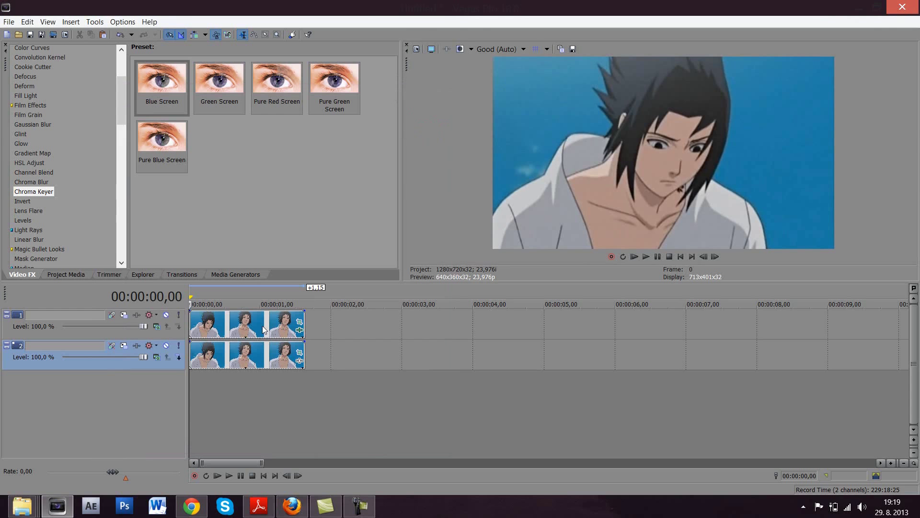
click(230, 385)
click(200, 384)
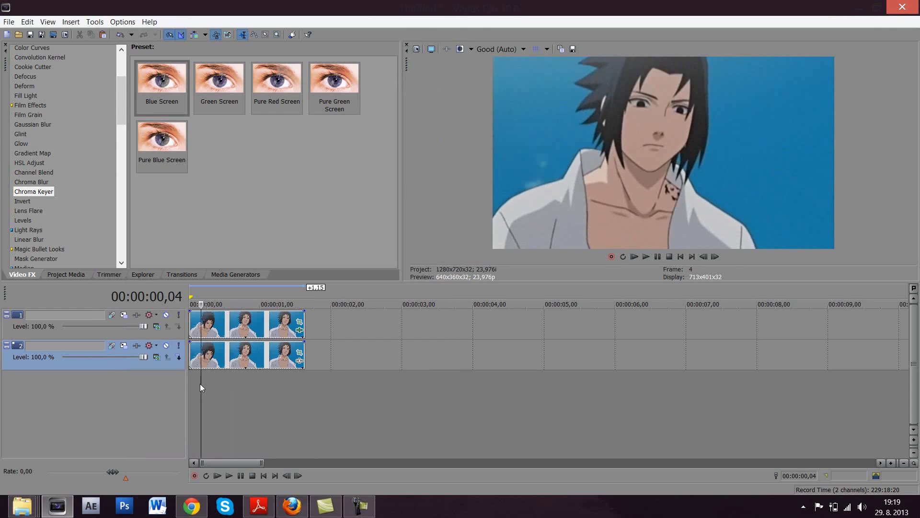
click(215, 381)
click(195, 381)
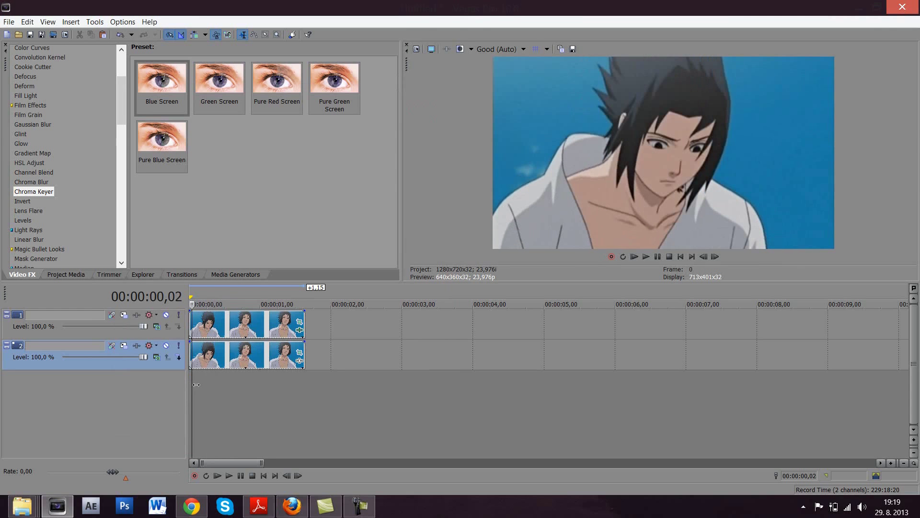
click(204, 381)
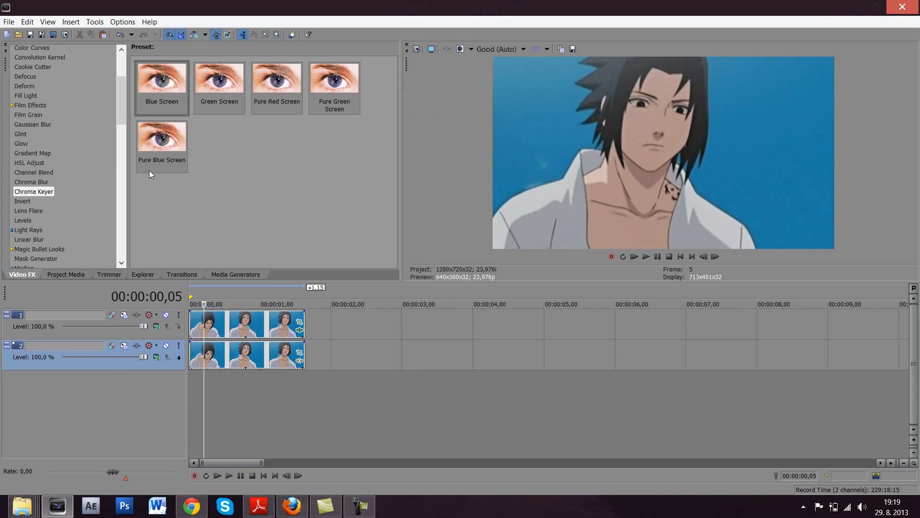
Add the 100% Black and White preset to the top clip after the Chroma Keyer
scroll(118, 67, up, 4)
click(47, 59)
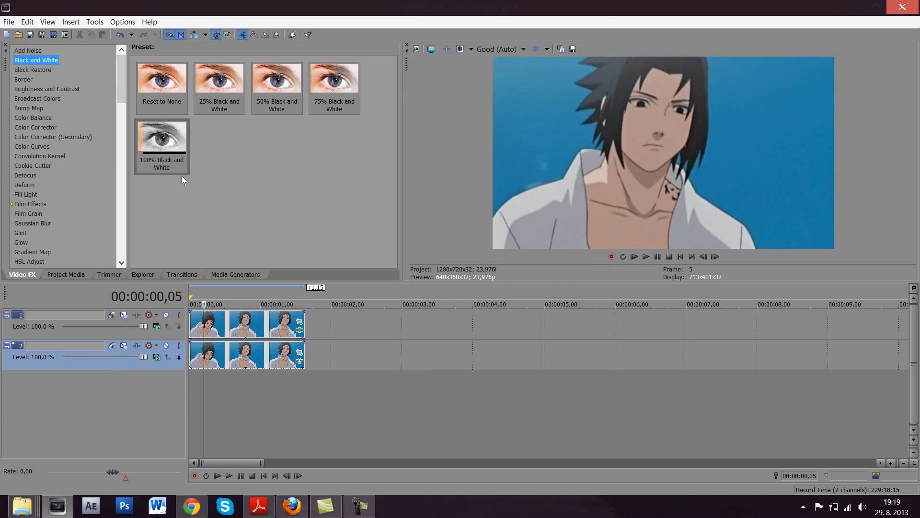
drag(178, 168, 245, 323)
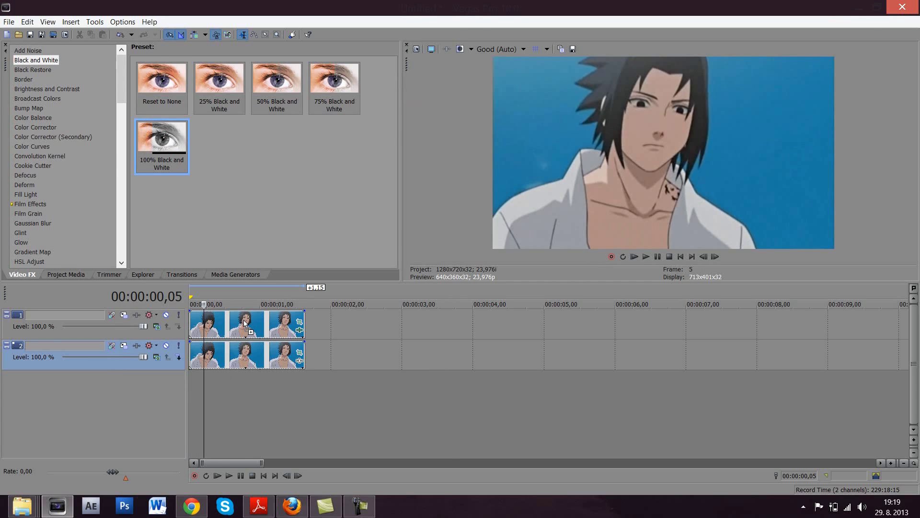
drag(243, 320, 243, 320)
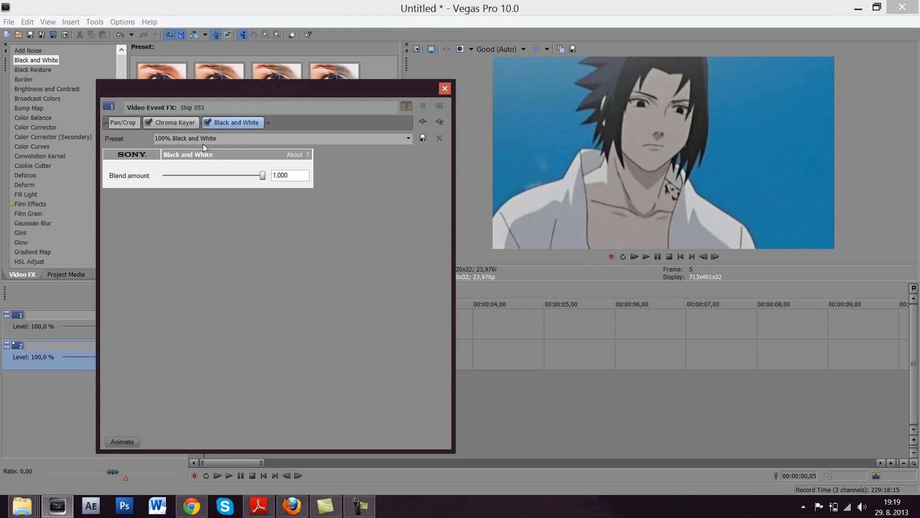
click(175, 122)
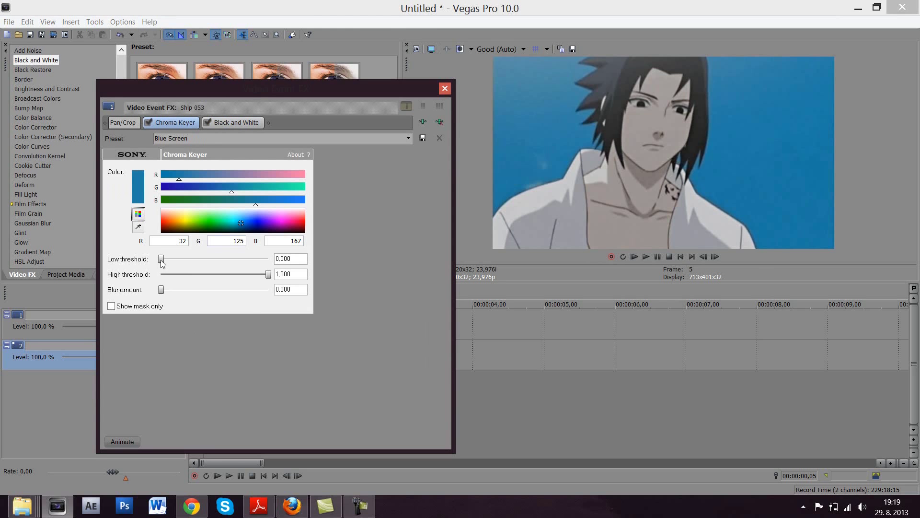
Set Chroma Keyer low threshold 0,263, high threshold 0,660 and blur 0,066, then close the dialog
drag(161, 259, 177, 260)
drag(268, 275, 232, 281)
drag(232, 274, 289, 277)
drag(268, 274, 332, 312)
drag(330, 312, 232, 326)
drag(182, 259, 188, 259)
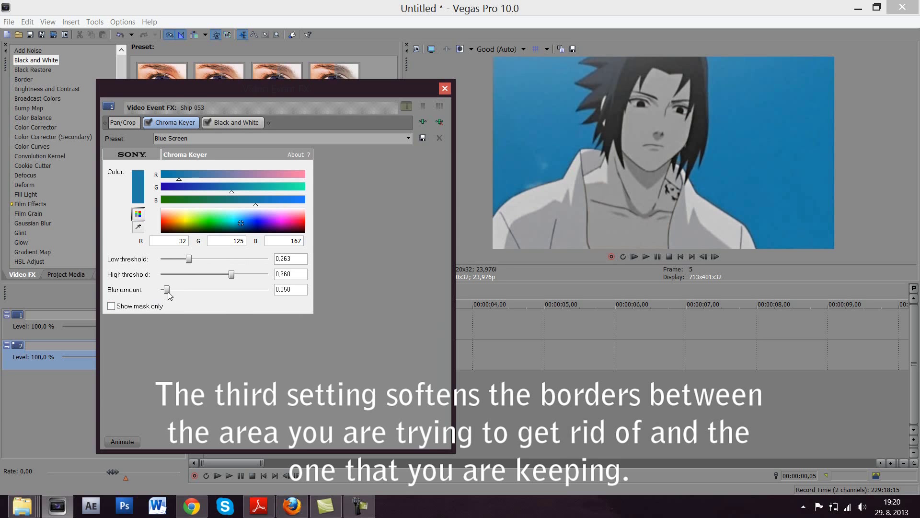
drag(168, 289, 179, 280)
click(445, 88)
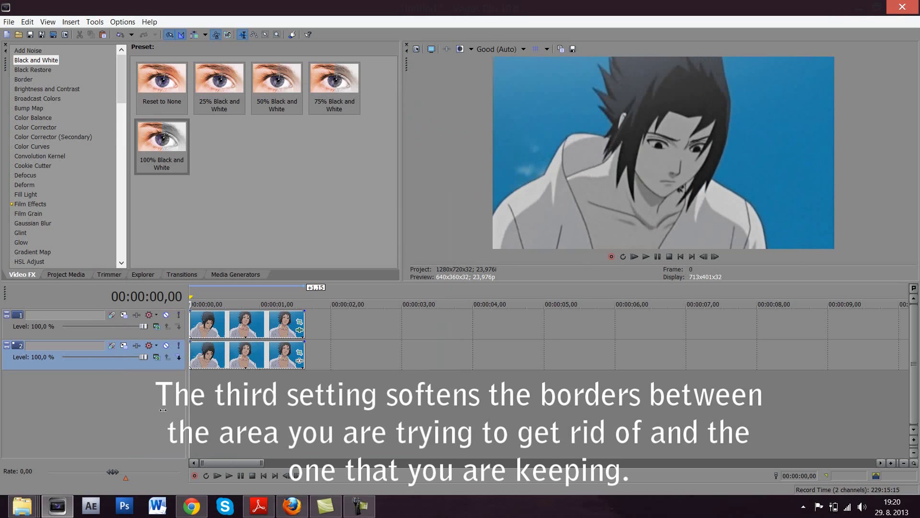
Apply the 100% Black and White preset to the track 2 clip and move its settings window aside
click(230, 397)
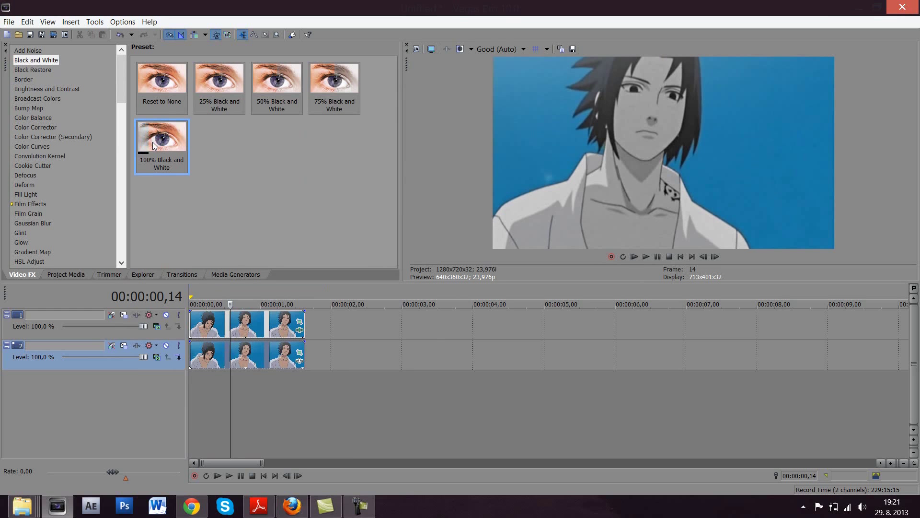
drag(264, 302, 250, 362)
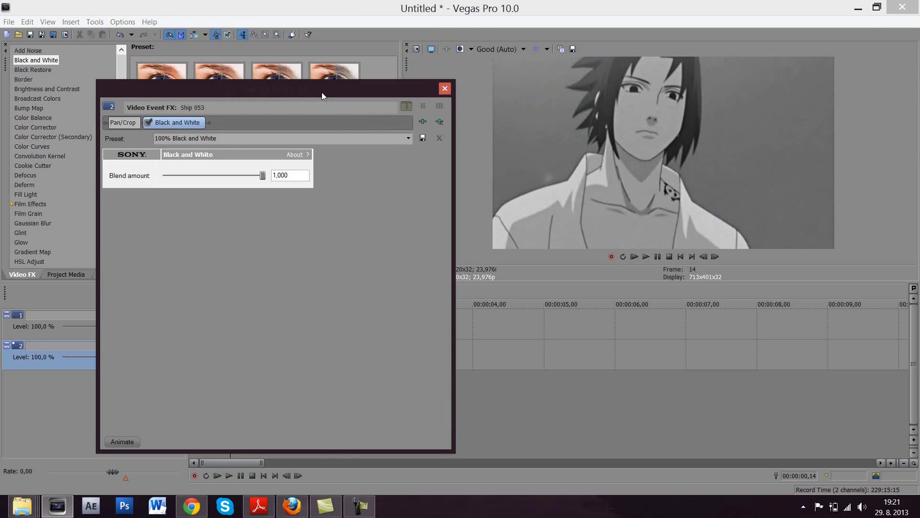
drag(322, 92, 388, 109)
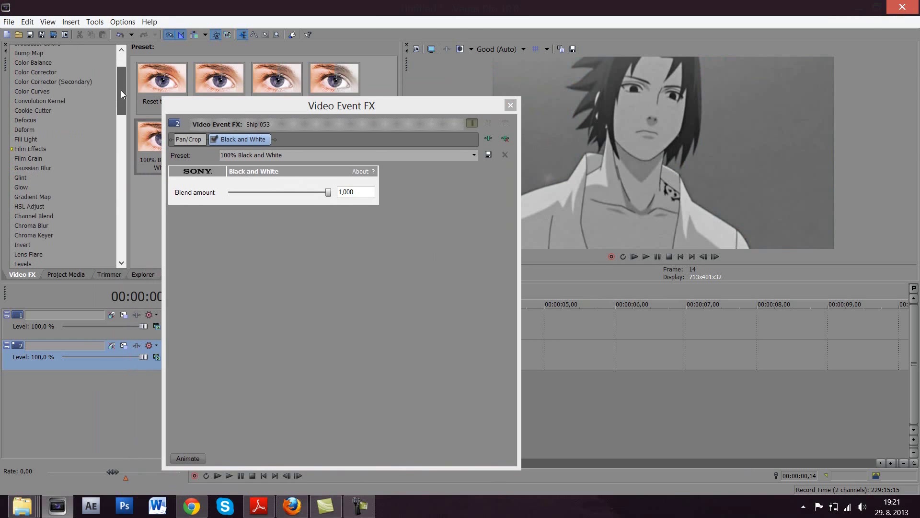
scroll(121, 90, down, 1)
Add Color Balance to the lower clip with Red 0,5000 and Green -0,1765, then close the settings
click(50, 98)
drag(257, 107, 230, 181)
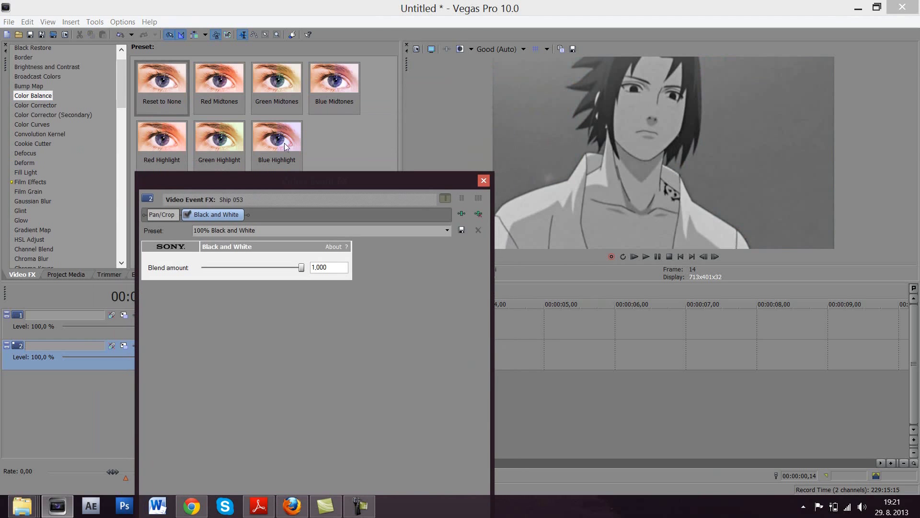
drag(187, 91, 332, 210)
drag(238, 269, 292, 269)
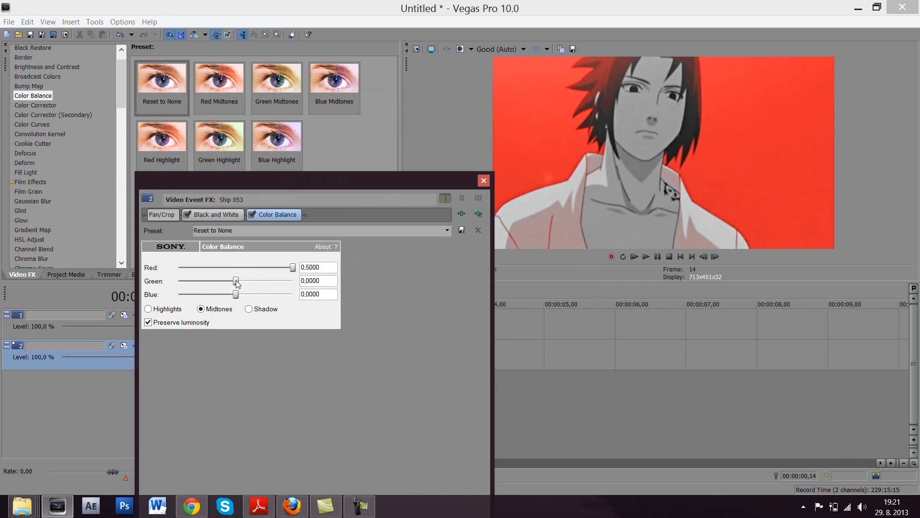
drag(235, 281, 216, 285)
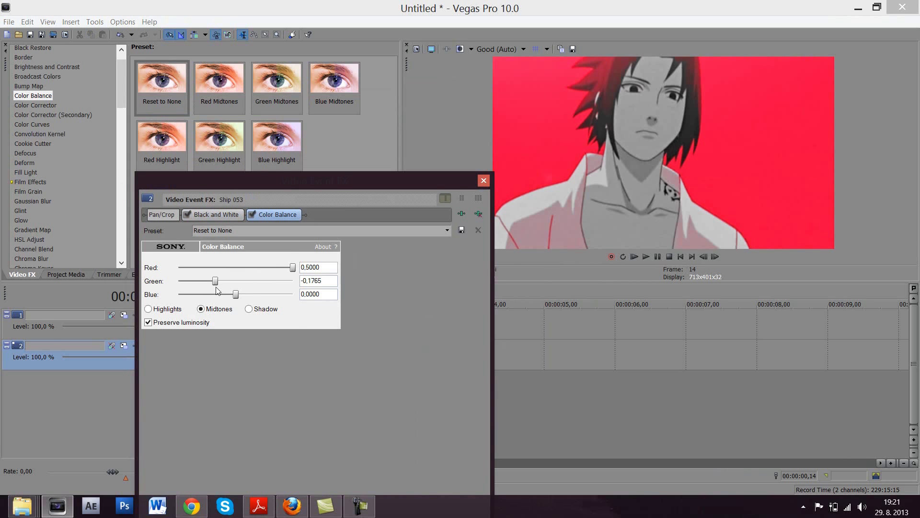
click(220, 216)
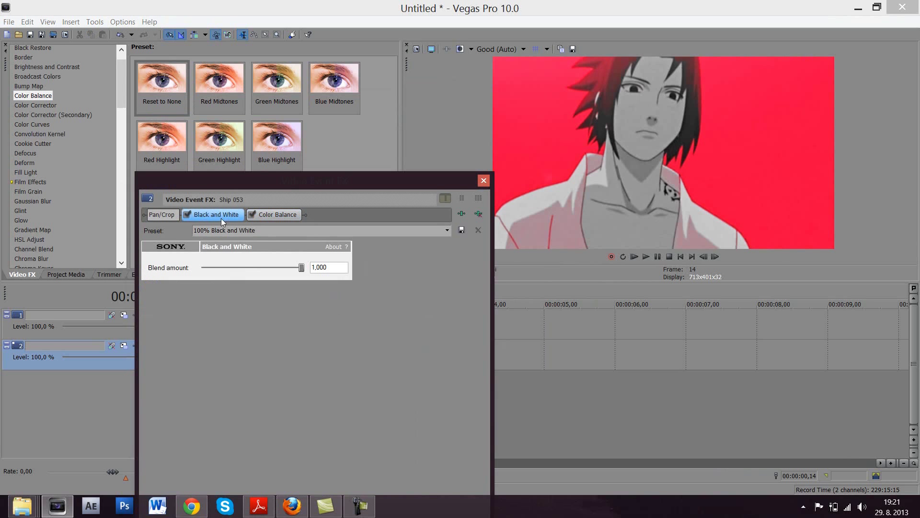
click(483, 180)
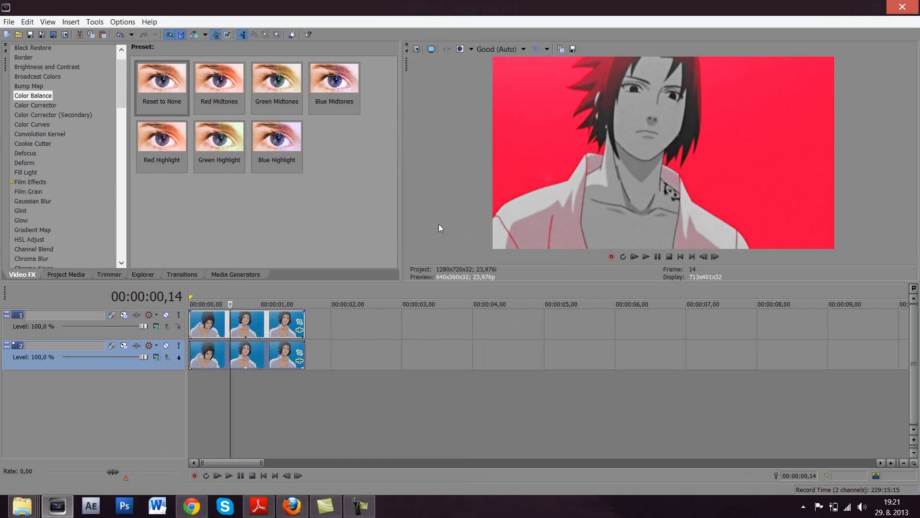
Reopen the top clip's Chroma Keyer settings and lower the high threshold to 0,343
click(299, 331)
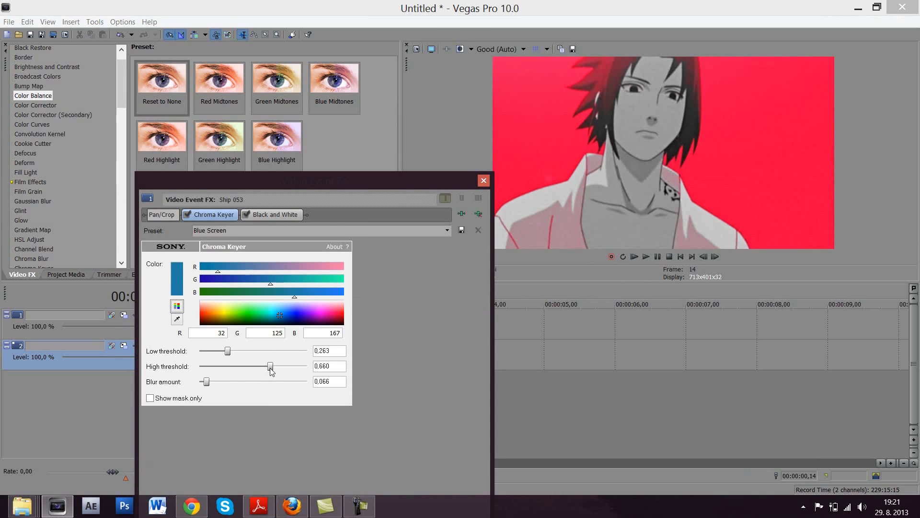
drag(255, 370, 237, 353)
Set the key blur to 0,276, close the settings, and scrub the early frames to check the key
drag(207, 381, 229, 381)
click(484, 180)
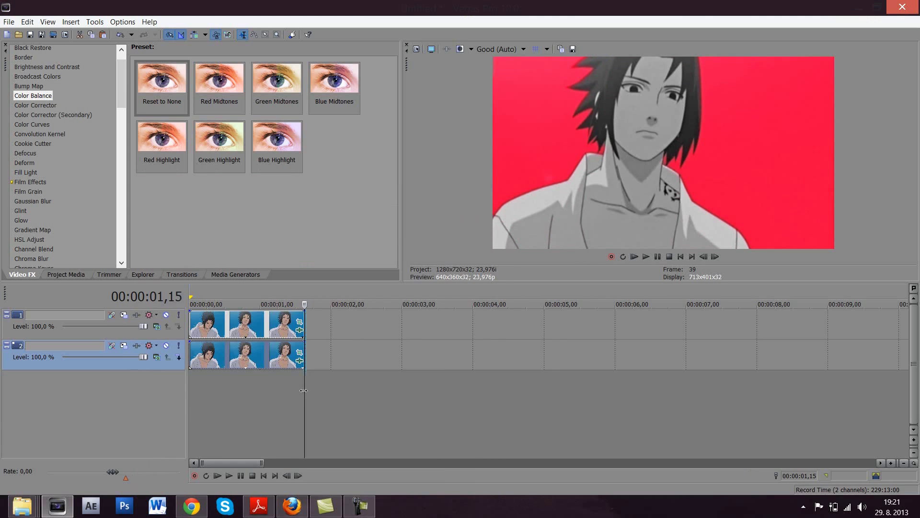
drag(305, 418, 202, 418)
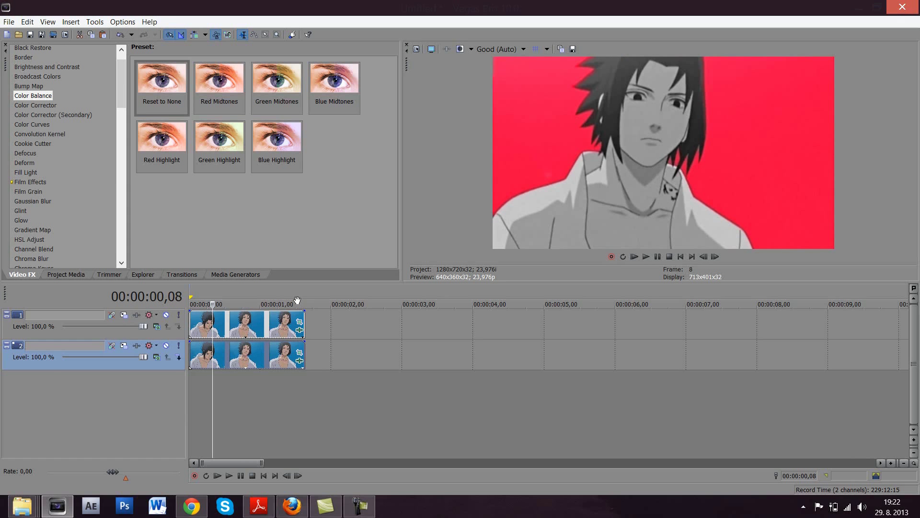
click(272, 372)
click(243, 388)
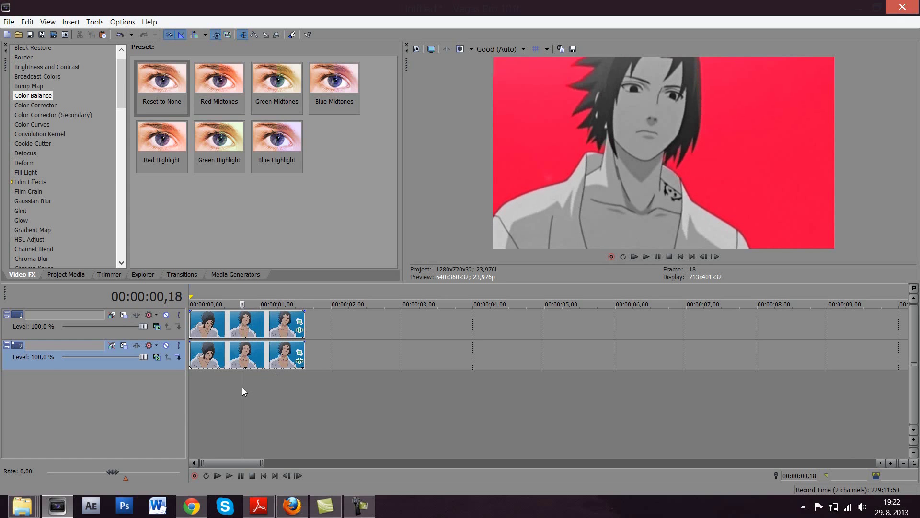
click(230, 389)
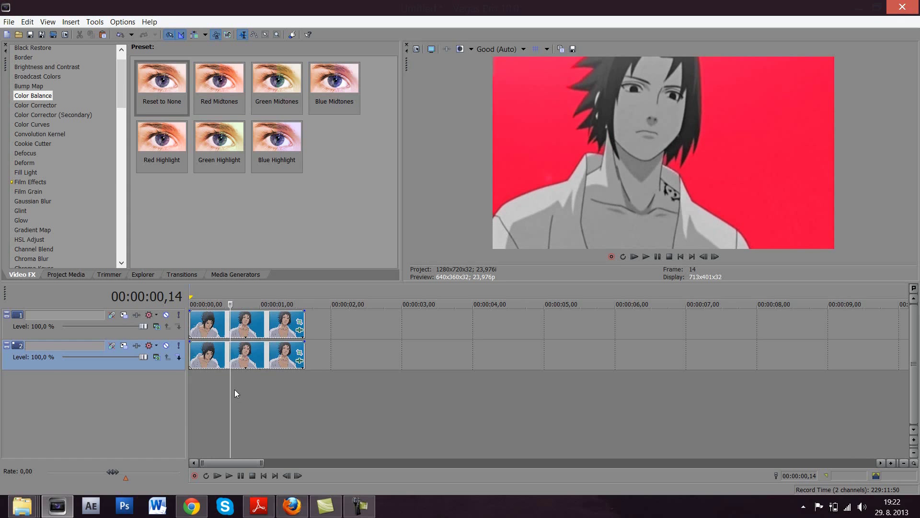
Set Ship 053's Color Balance midtone Green to 0,0040, shadow Green and Blue to -0,5000, and lower shadow Red
click(299, 361)
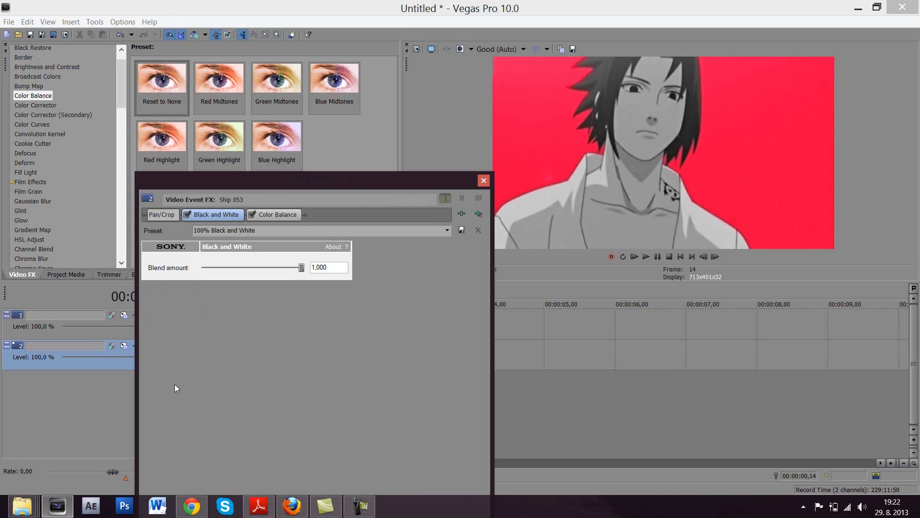
click(276, 214)
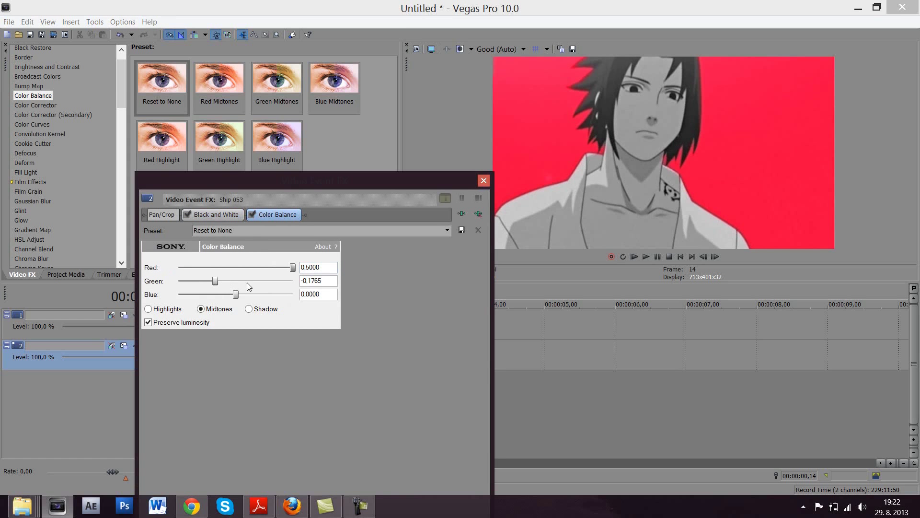
mouse_move(228, 281)
mouse_down()
mouse_move(254, 281)
mouse_move(239, 285)
mouse_up()
click(250, 309)
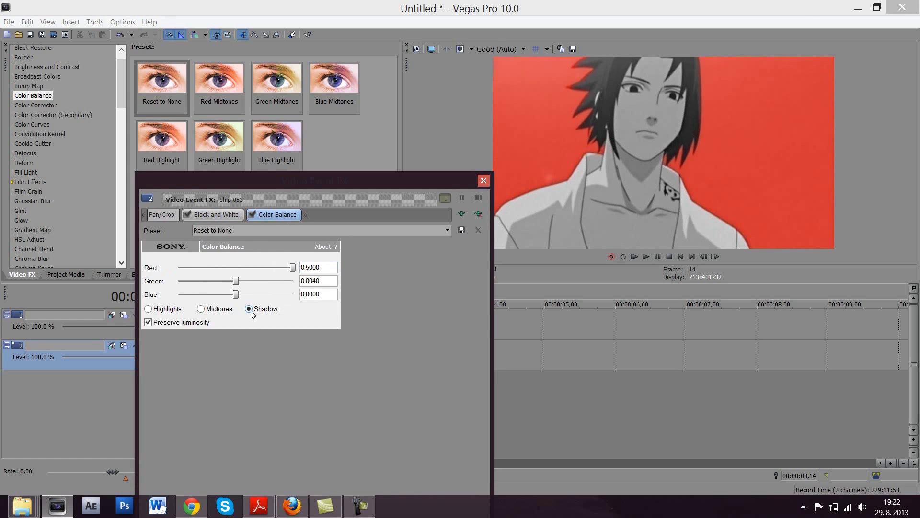
drag(232, 295, 179, 281)
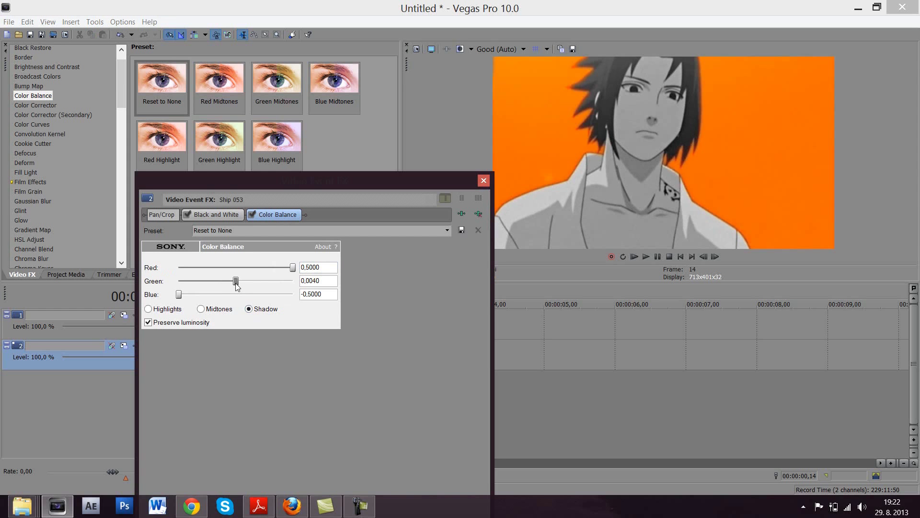
drag(292, 267, 240, 272)
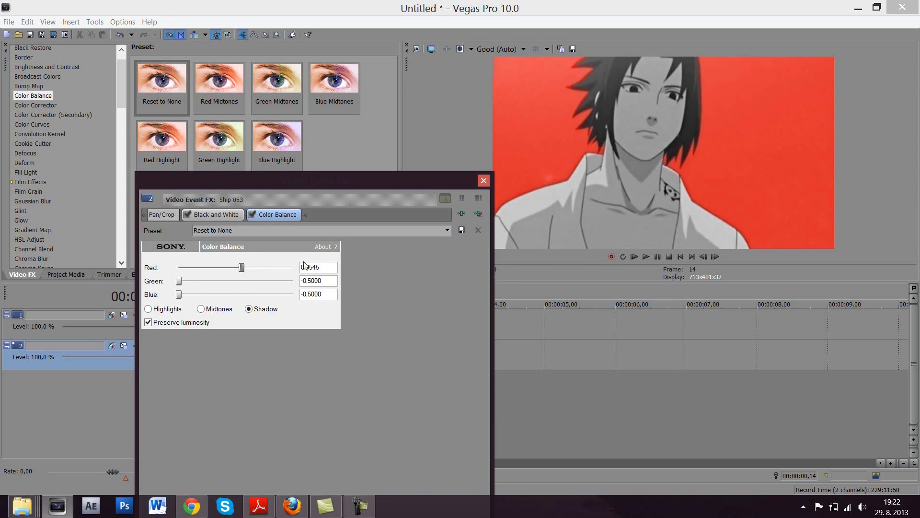
click(484, 180)
Insert a new empty video track 2 and select the FC107 scratch footage in the Chroma keyer folder
right_click(120, 359)
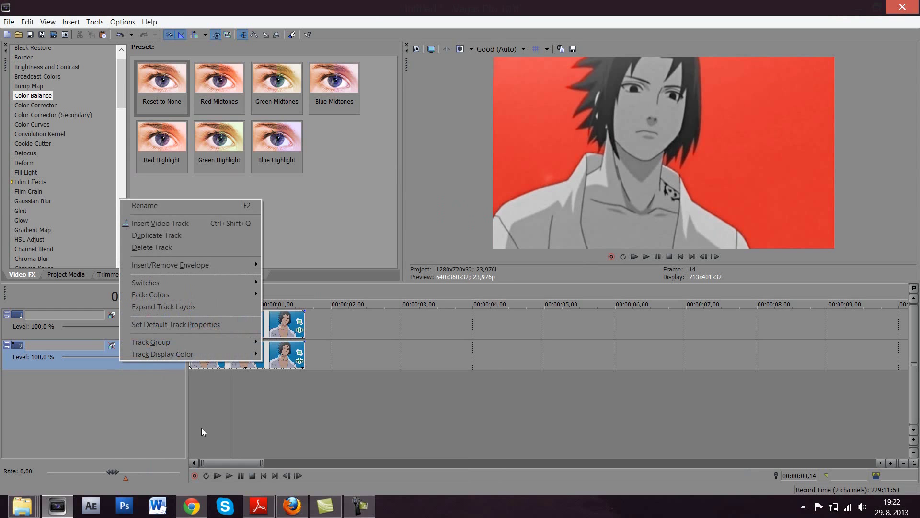
click(195, 222)
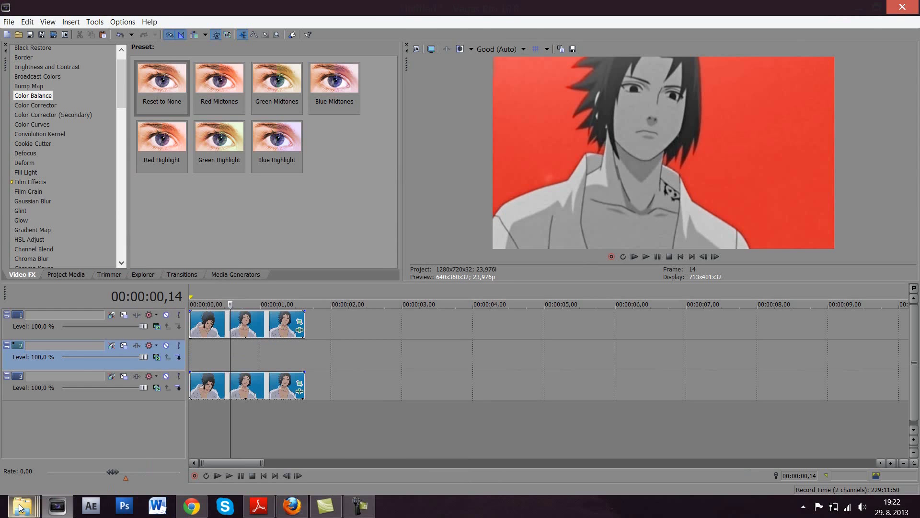
mouse_move(22, 506)
click(330, 459)
click(341, 176)
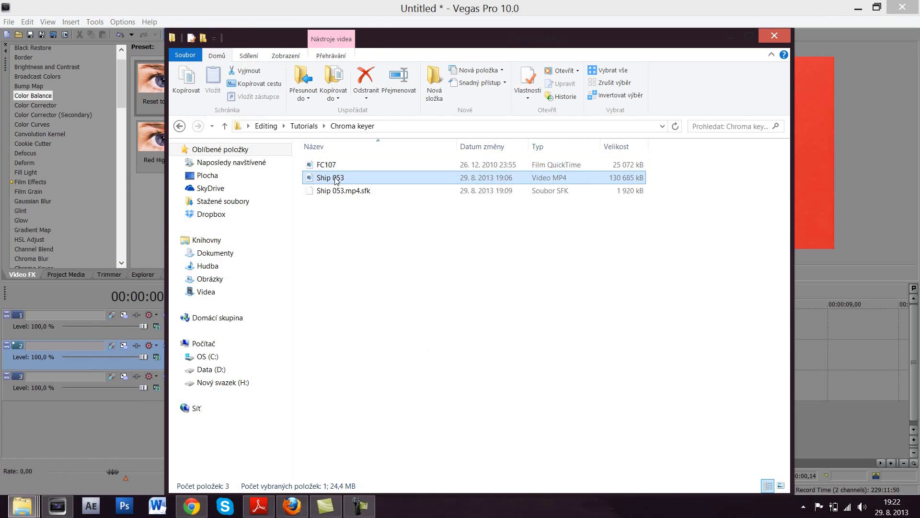
click(343, 166)
Place FC107 on the new track 2 and trim it to the character clips' length
drag(386, 49, 707, 147)
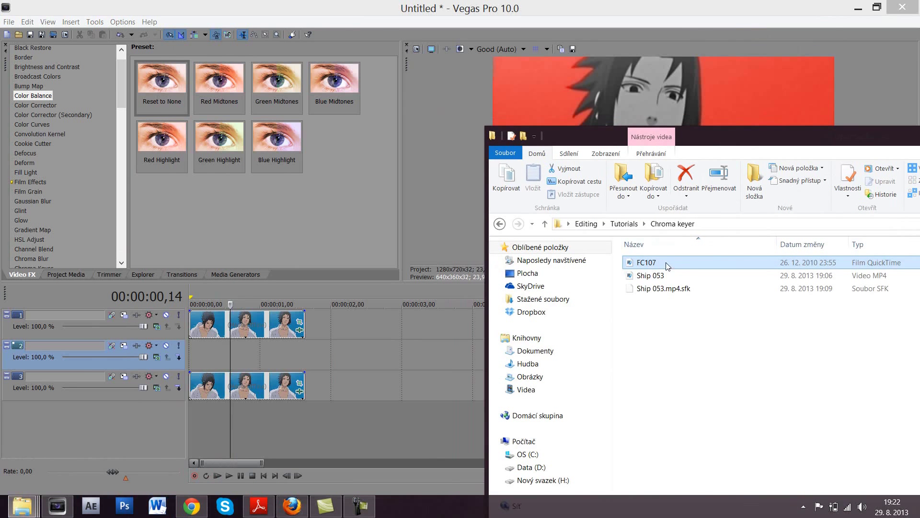
drag(666, 263, 223, 355)
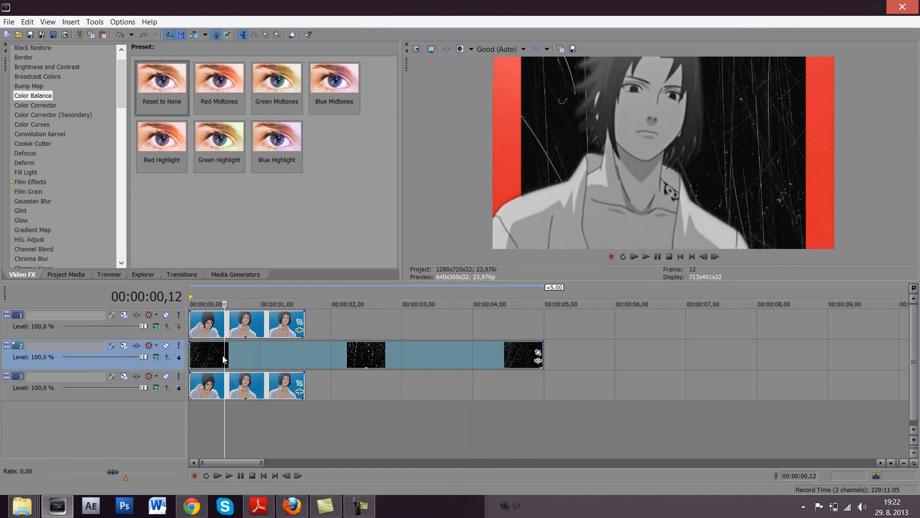
drag(542, 360, 301, 360)
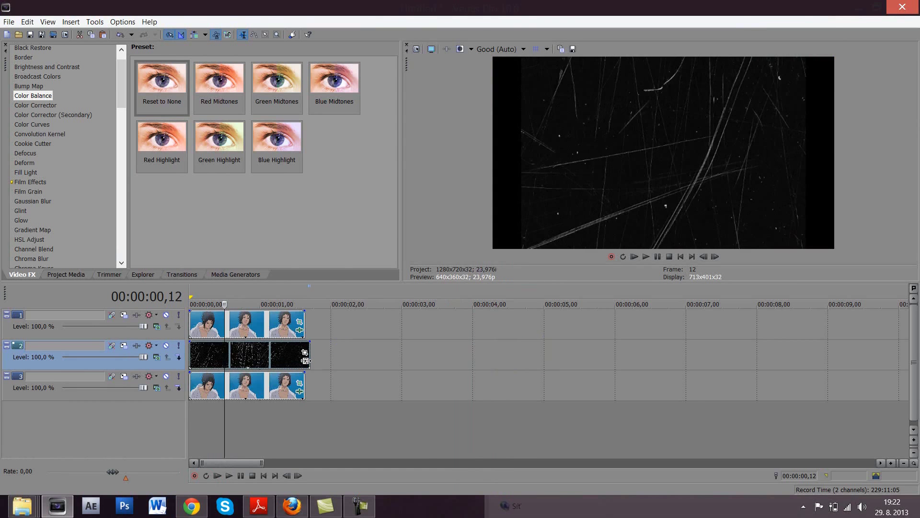
click(299, 353)
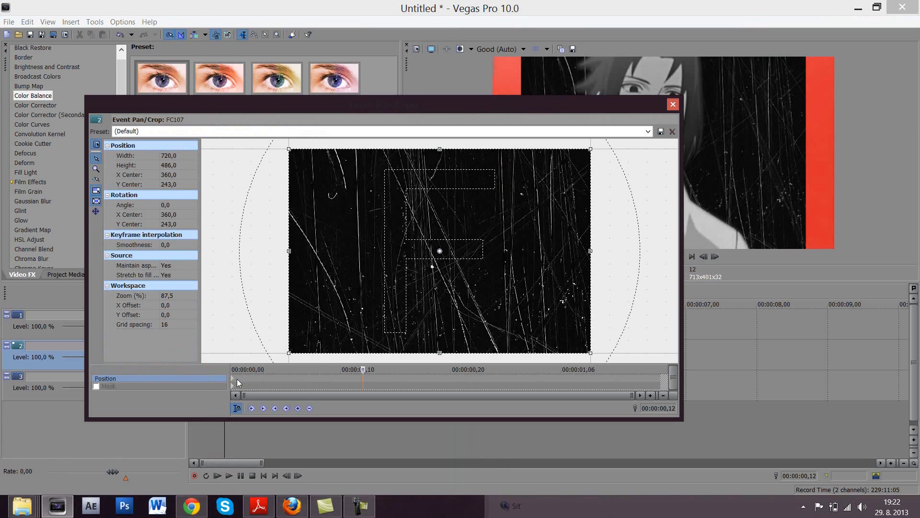
Apply the Widescreen TV aspect ratio Pan/Crop preset to FC107 so no red bars remain
click(232, 382)
drag(462, 107, 316, 145)
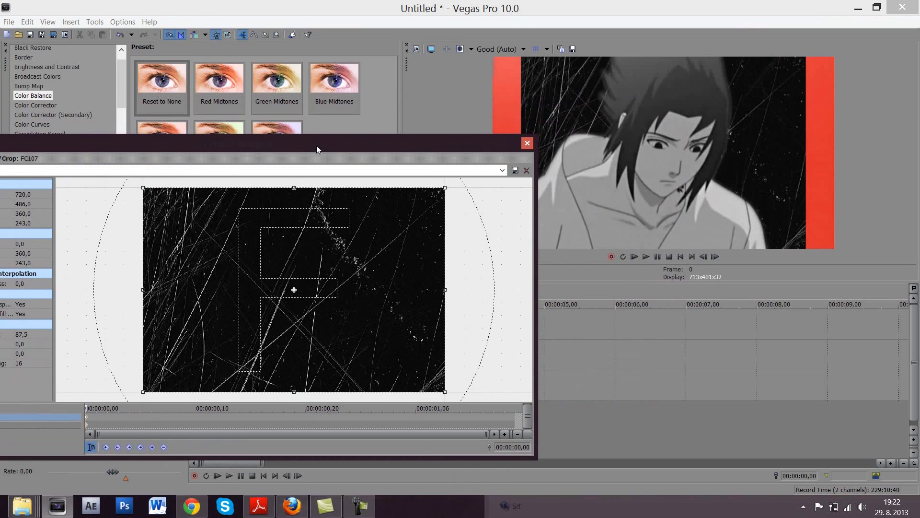
click(502, 170)
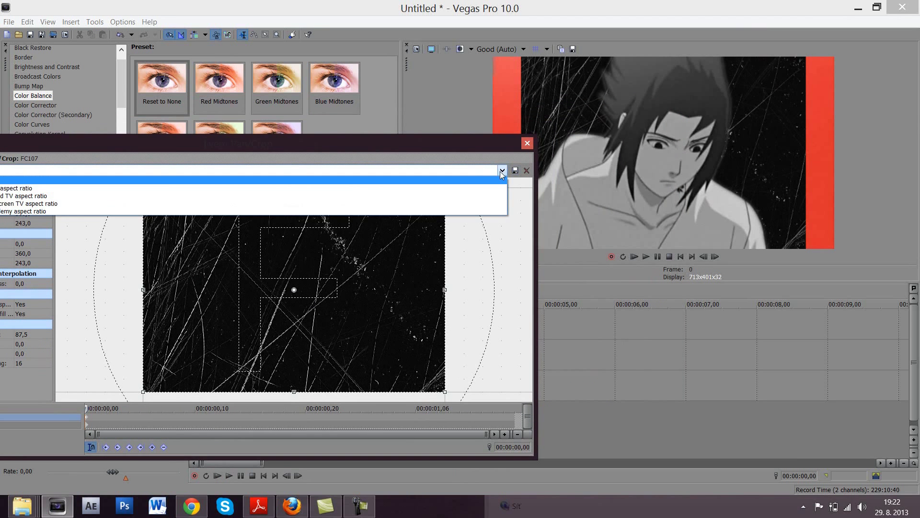
click(471, 204)
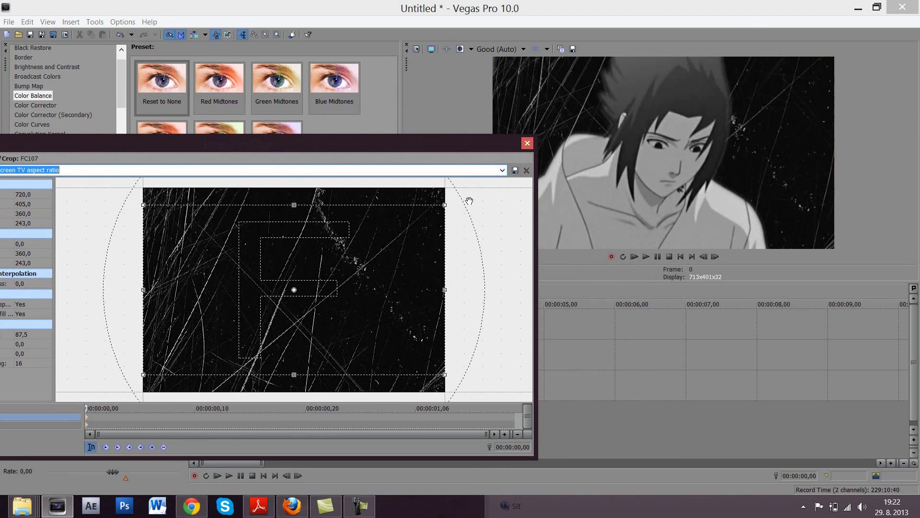
click(528, 143)
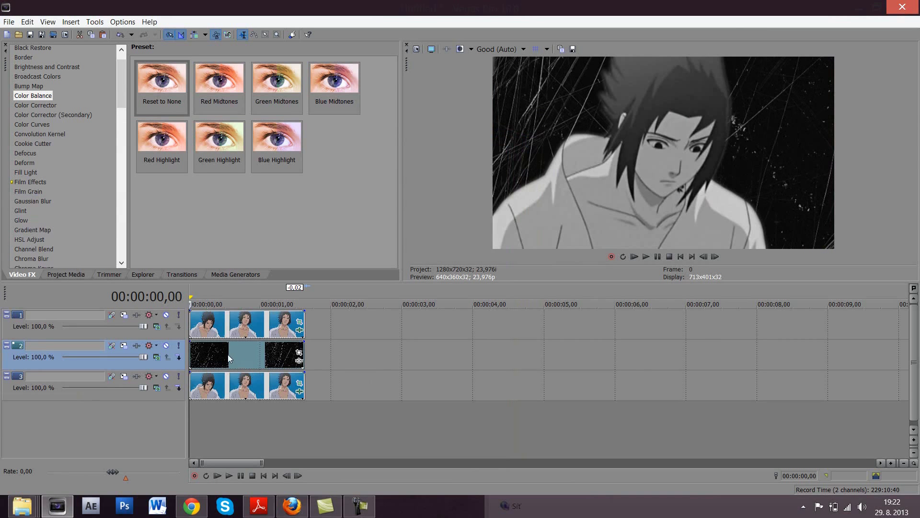
drag(192, 419, 223, 419)
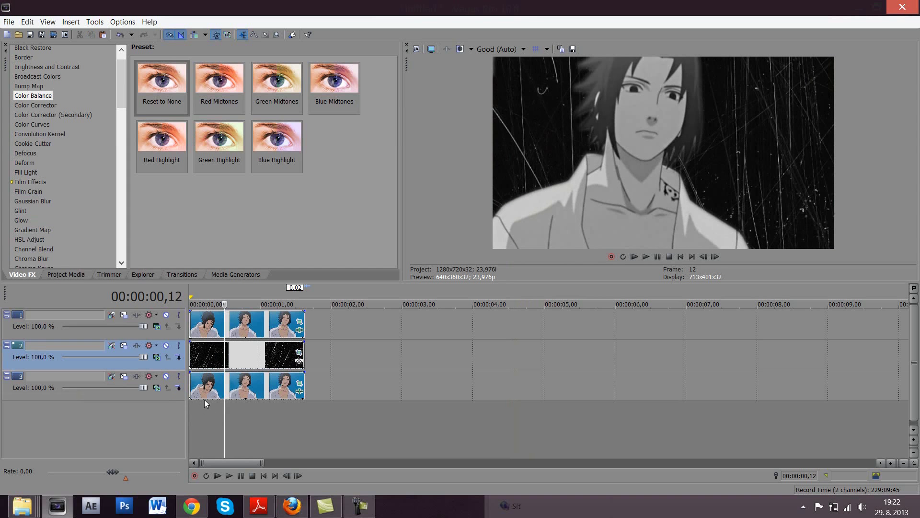
Give track 2 a blend mode from the bottom of the compositing list and mark a loop region
click(157, 359)
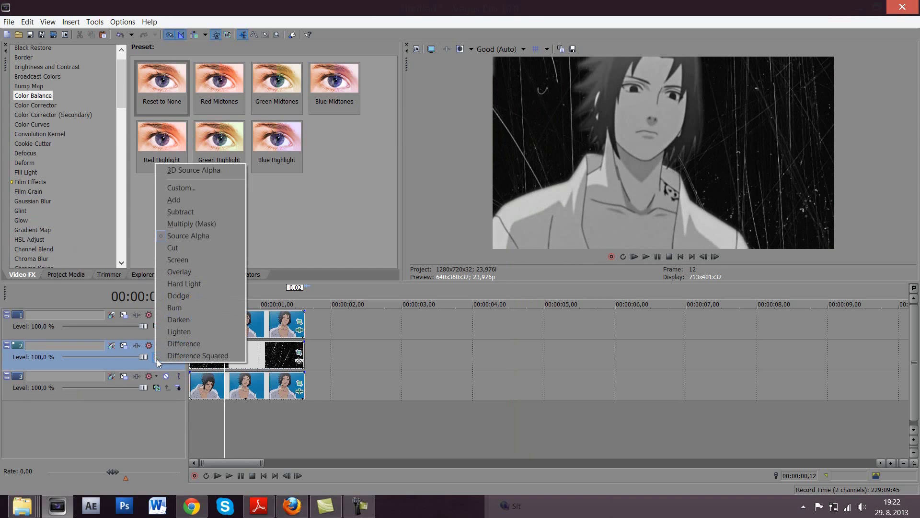
click(191, 331)
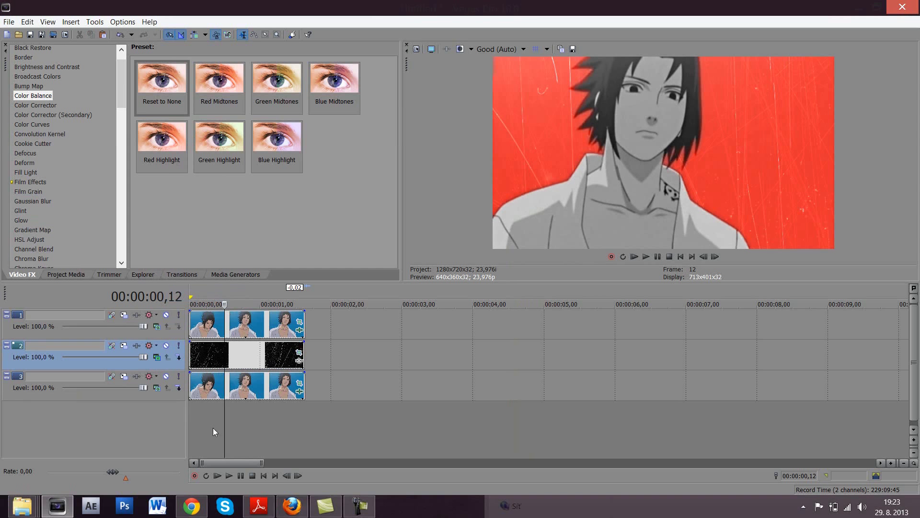
drag(194, 422, 253, 422)
click(234, 418)
Move the playhead to frame 8 and raise preview quality to the best full setting
click(212, 412)
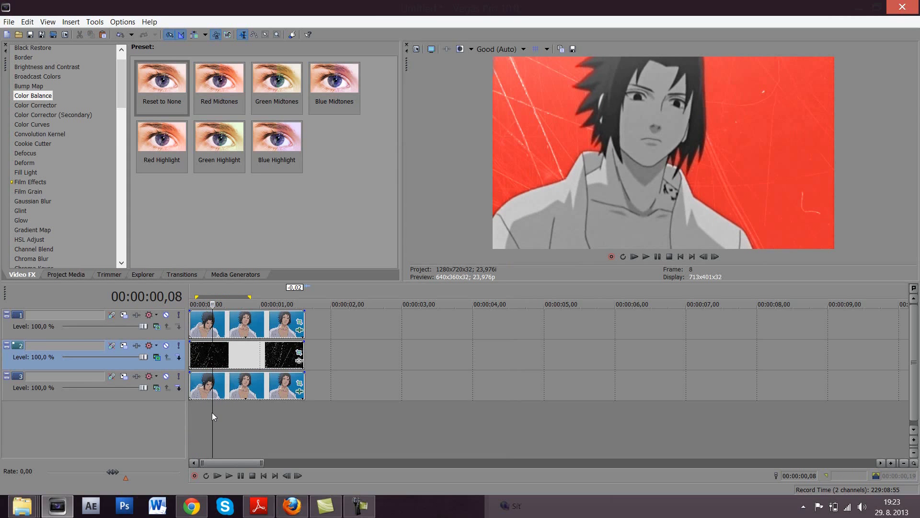
click(520, 50)
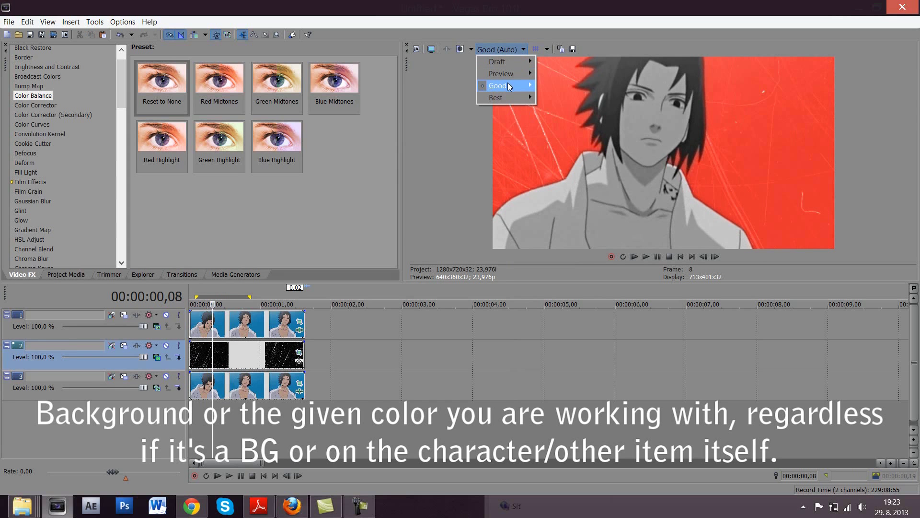
click(554, 110)
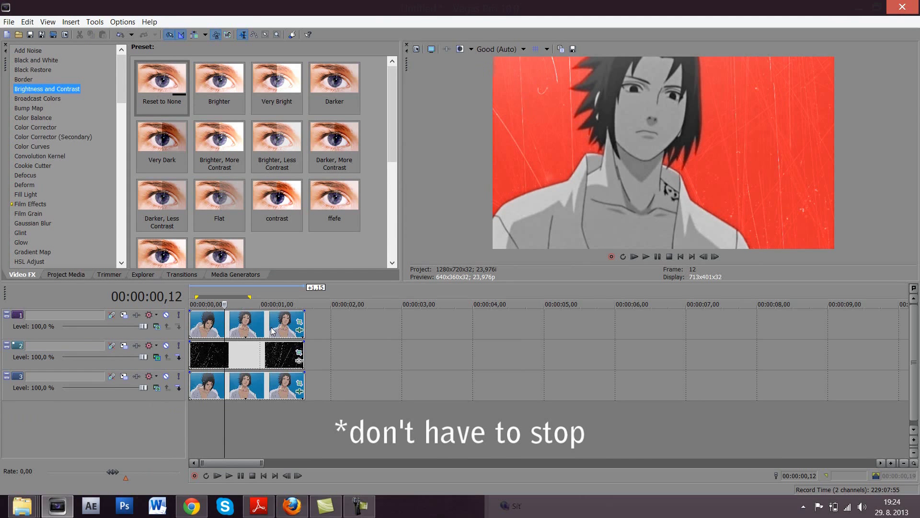
Add Brightness and Contrast to the track 1 character clip with brightness -0.07 and contrast 0.48
drag(163, 86, 259, 328)
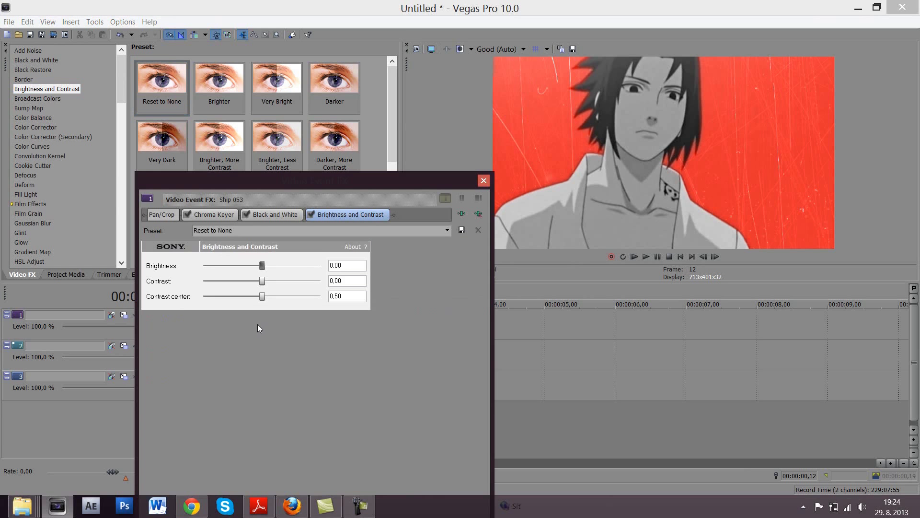
mouse_move(265, 263)
mouse_down()
mouse_move(291, 281)
mouse_move(255, 267)
mouse_move(261, 271)
mouse_up()
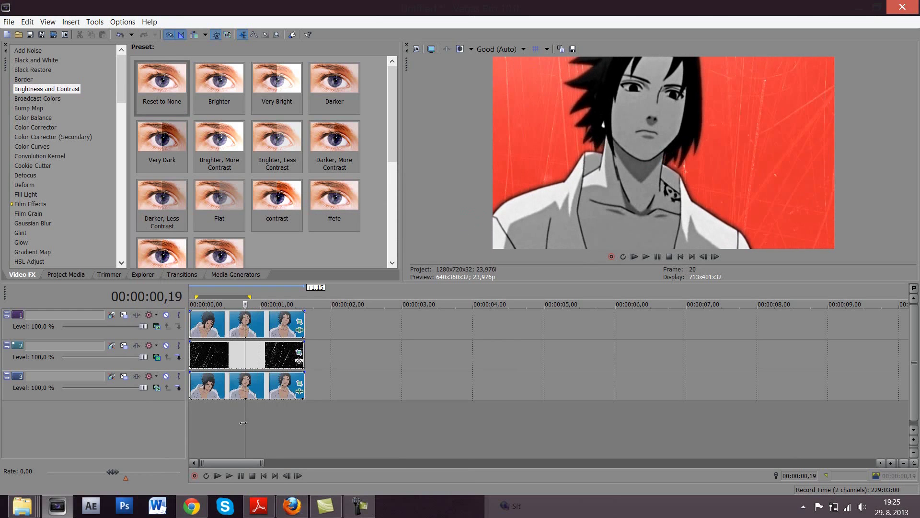
mouse_move(243, 432)
mouse_down()
mouse_move(206, 432)
mouse_move(258, 431)
mouse_move(191, 431)
mouse_move(240, 429)
mouse_up()
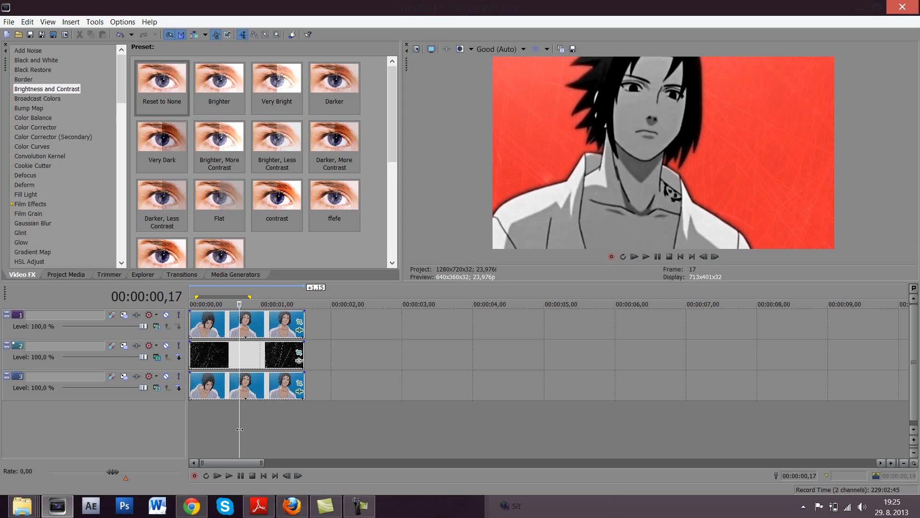